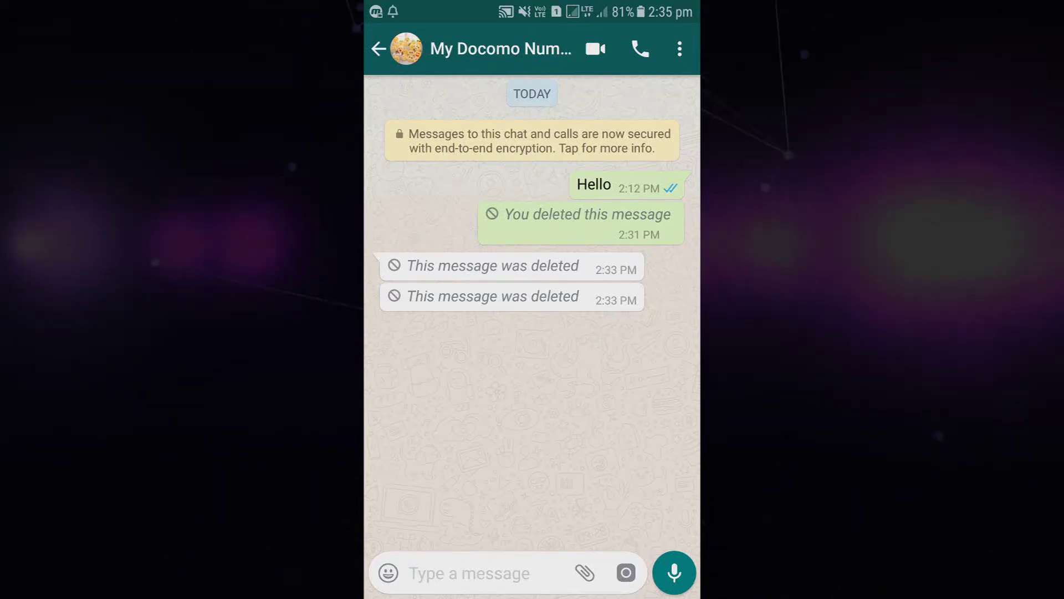
Send a new 'Hello' in the WhatsApp chat and delete it for everyone, then bring up recent apps.
{"action": "left_click", "coordinate": [469, 574]}
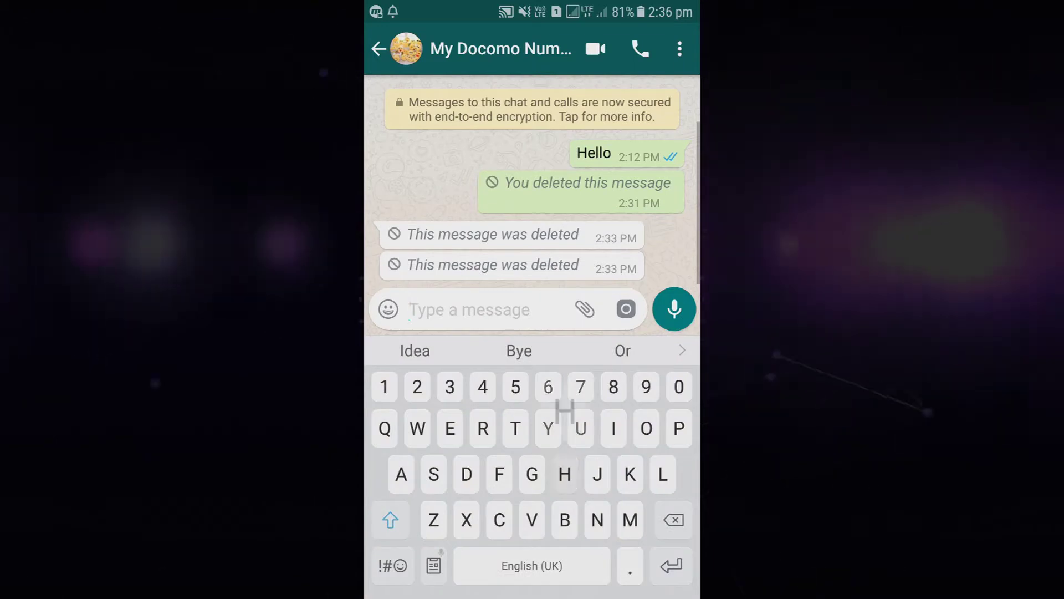
{"action": "type", "text": "Helo"}
{"action": "left_click", "coordinate": [675, 309]}
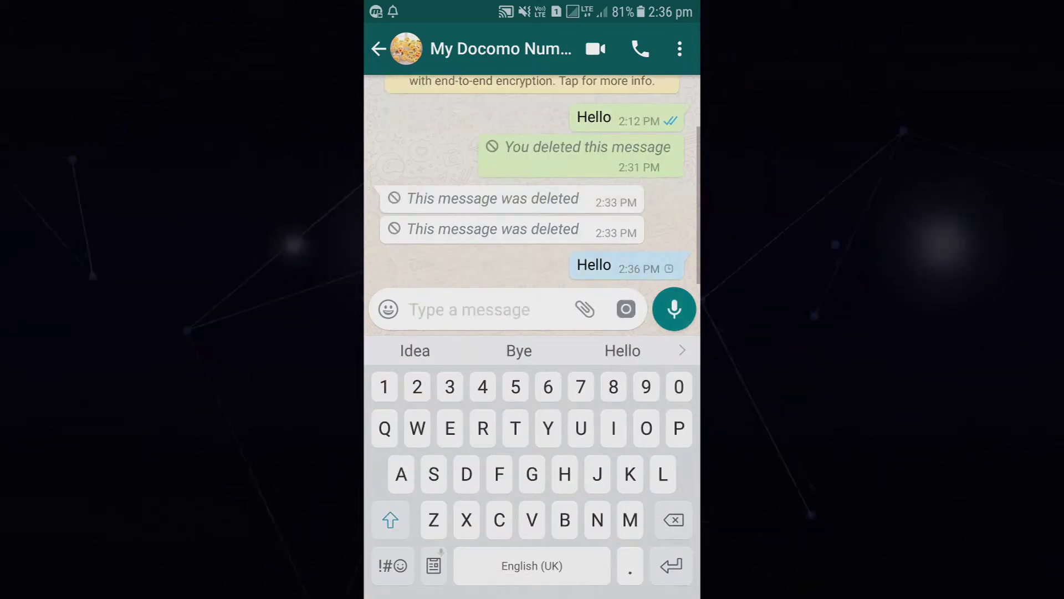
{"action": "left_click", "coordinate": [595, 265]}
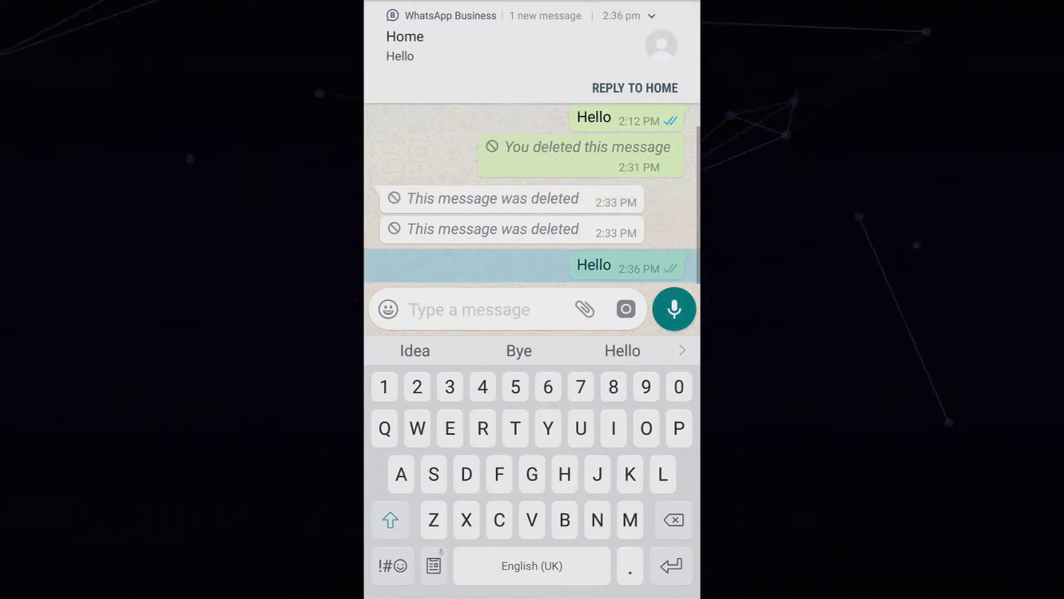
{"action": "left_click", "coordinate": [590, 47]}
{"action": "left_click", "coordinate": [594, 378]}
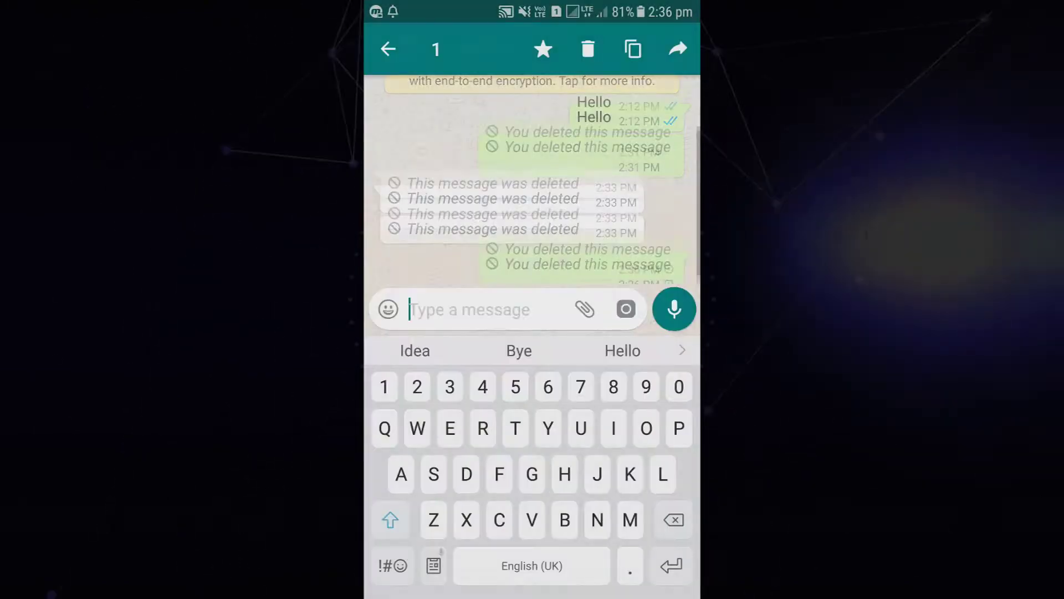
{"action": "key", "text": "alt+Tab"}
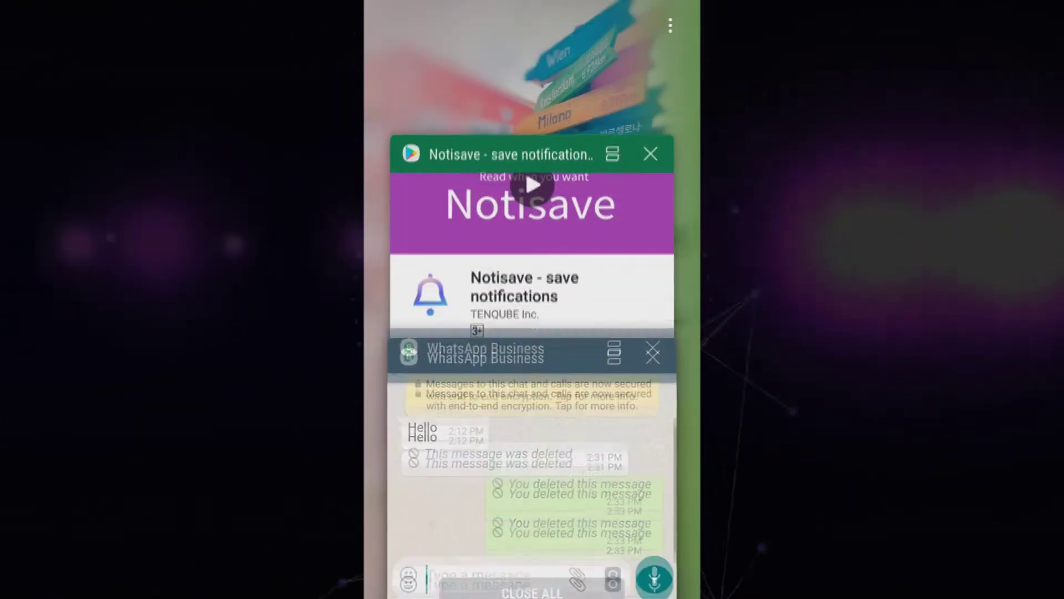
Switch from recent apps to the Play Store listing for the installed Notisave app.
{"action": "left_click", "coordinate": [532, 274]}
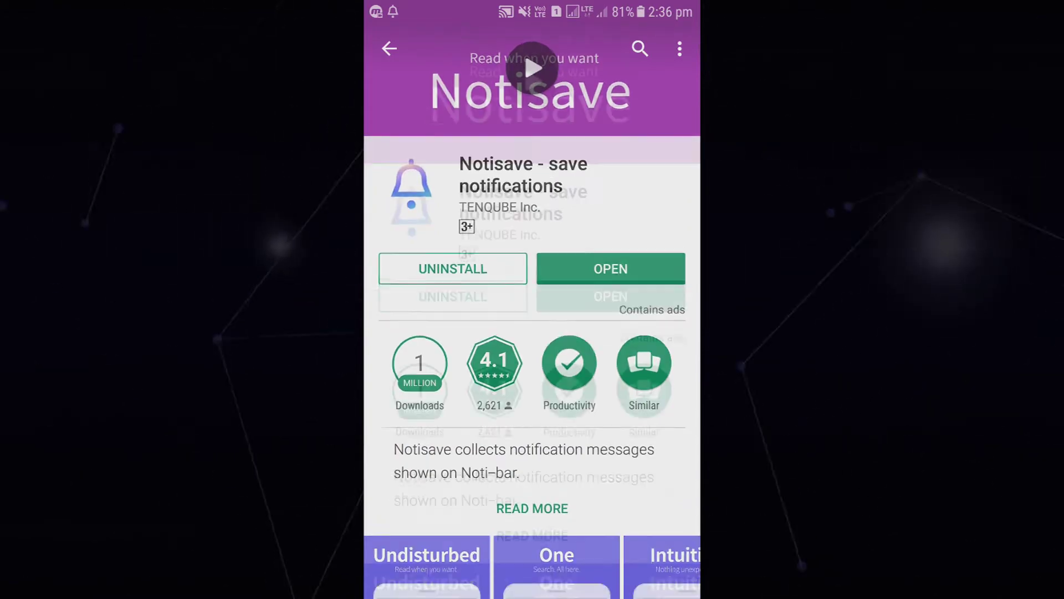
{"action": "scroll", "coordinate": [532, 266], "scroll_direction": "right", "scroll_amount": 2}
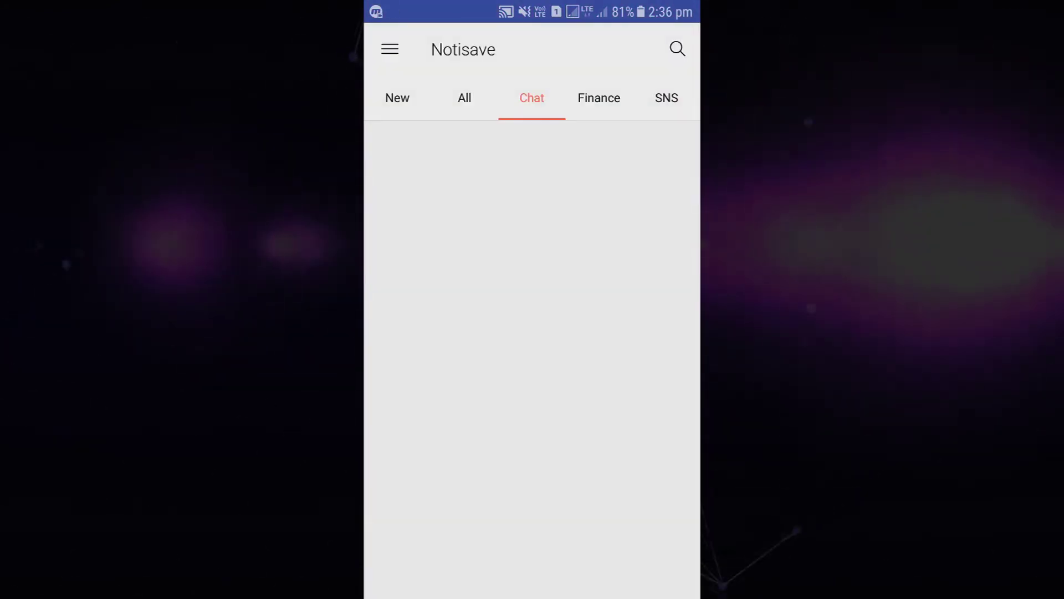
View Notisave's New tab with the saved Home 'Hello' messages, then go to Settings from the menu.
{"action": "left_click", "coordinate": [397, 98]}
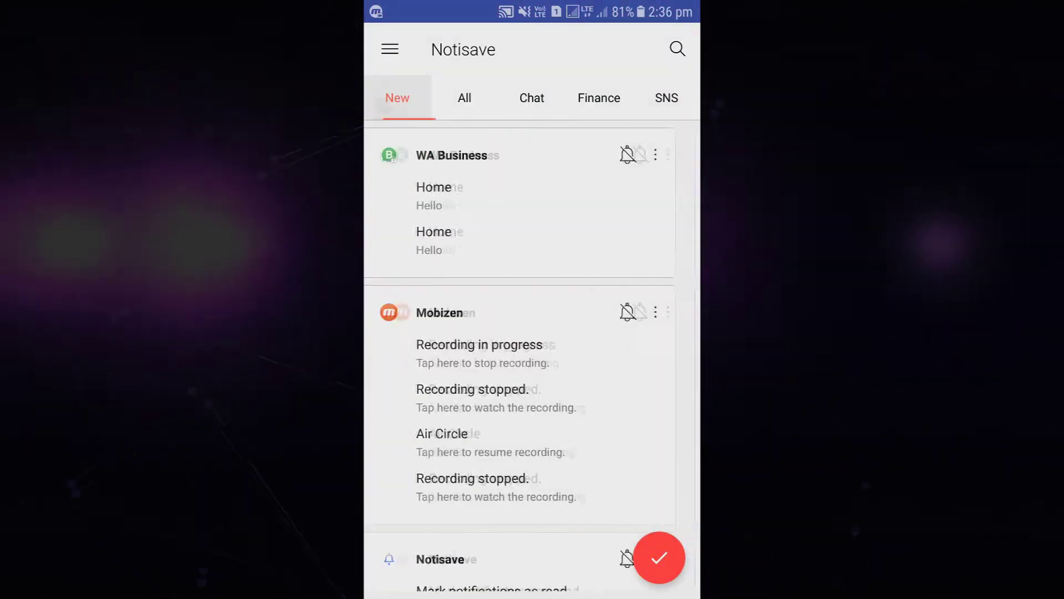
{"action": "left_click", "coordinate": [390, 49]}
{"action": "left_click", "coordinate": [416, 267]}
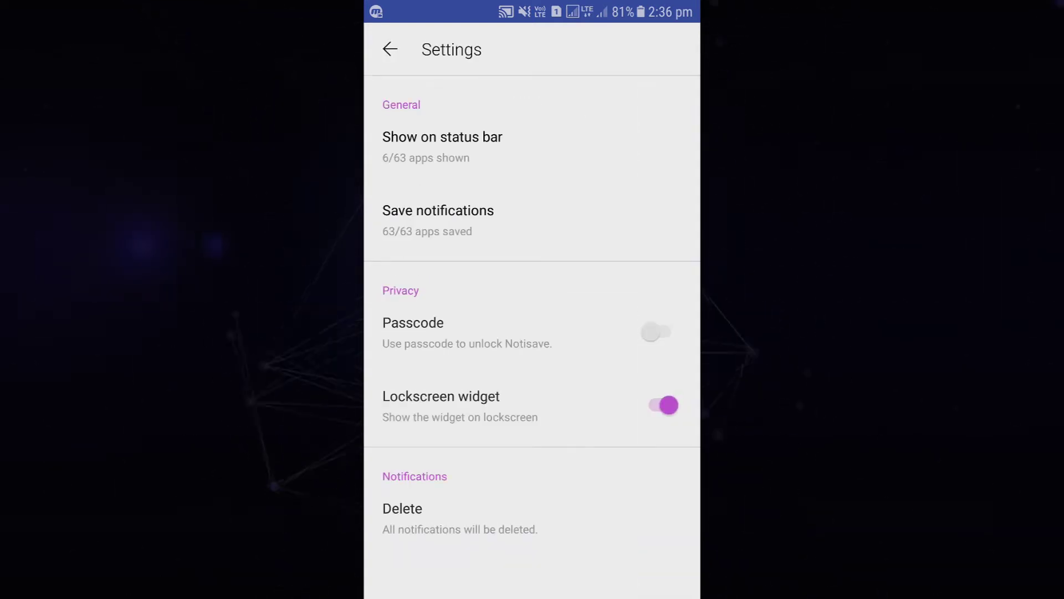
Confirm Save notifications has All apps enabled, then return to Notisave's main notification list.
{"action": "left_click", "coordinate": [439, 219]}
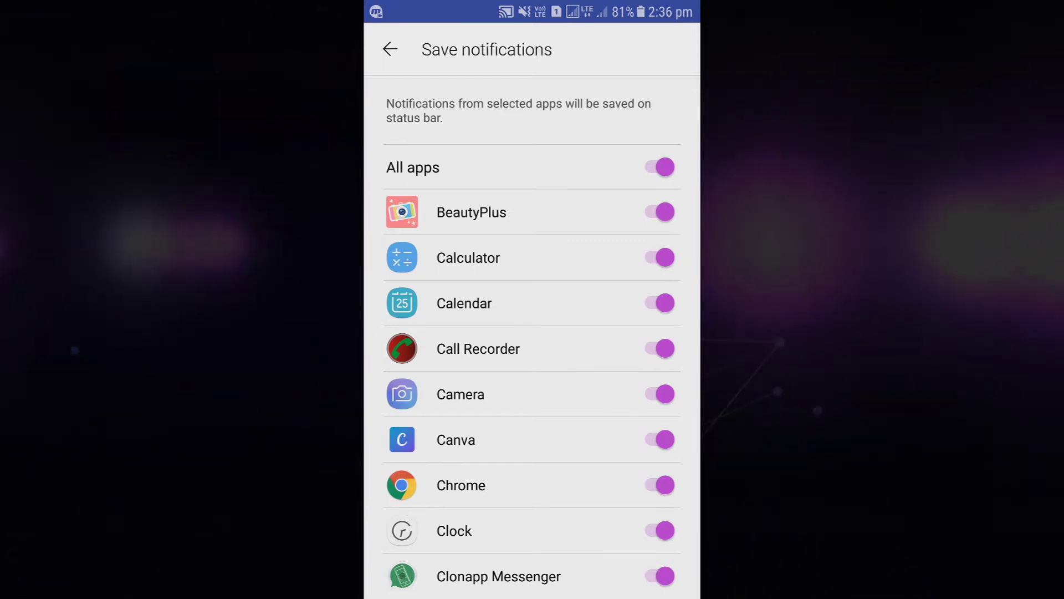
{"action": "key", "text": "Escape"}
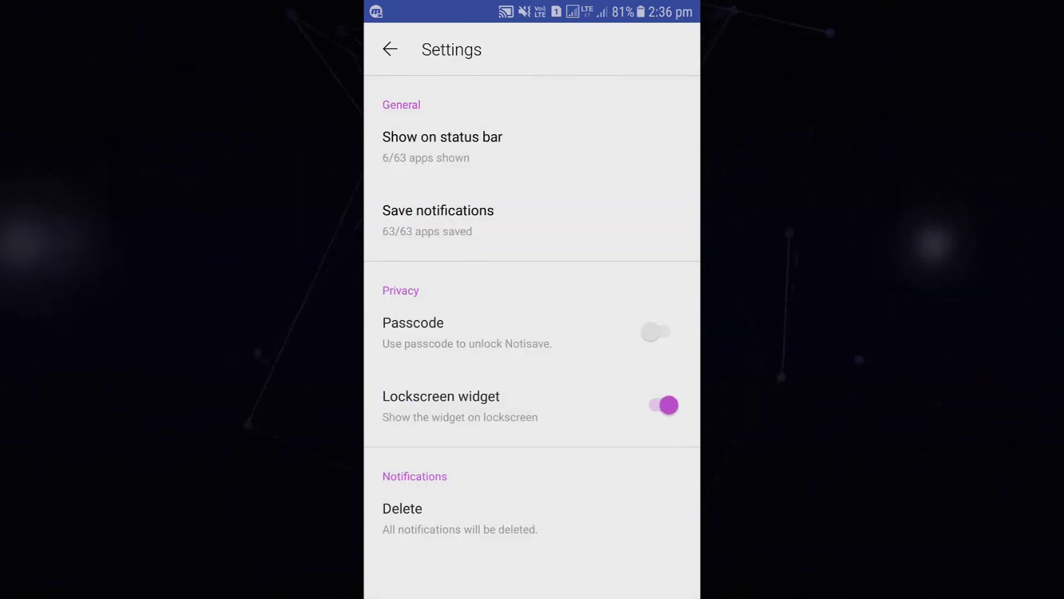
{"action": "key", "text": "Escape"}
{"action": "key", "text": "Escape"}
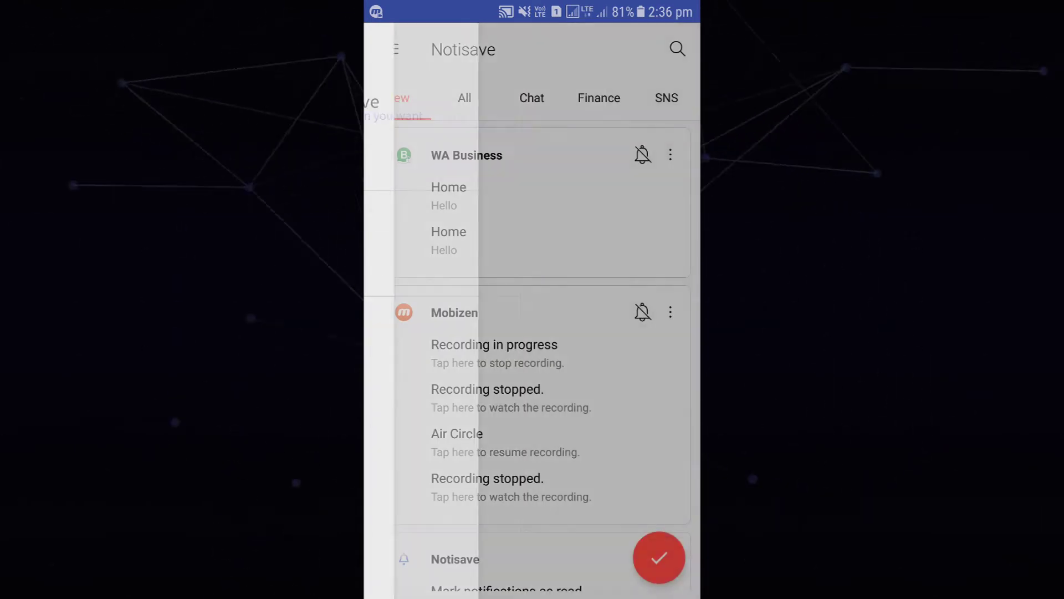
Send another 'Hello' from the WhatsApp Business Home chat and switch over to WhatsApp.
{"action": "key", "text": "alt+Tab"}
{"action": "type", "text": "llo"}
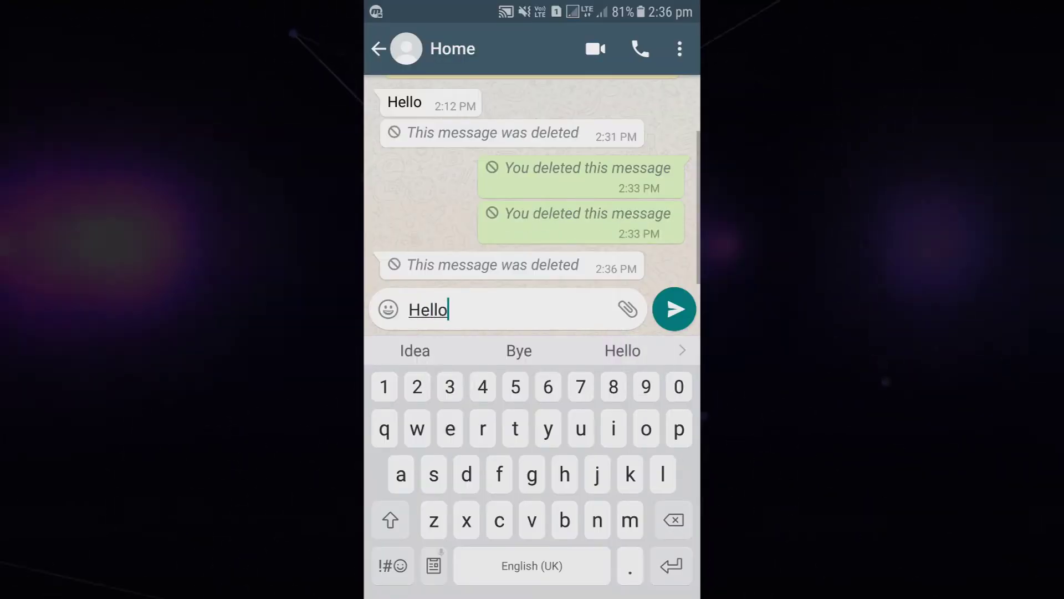
{"action": "left_click", "coordinate": [674, 309]}
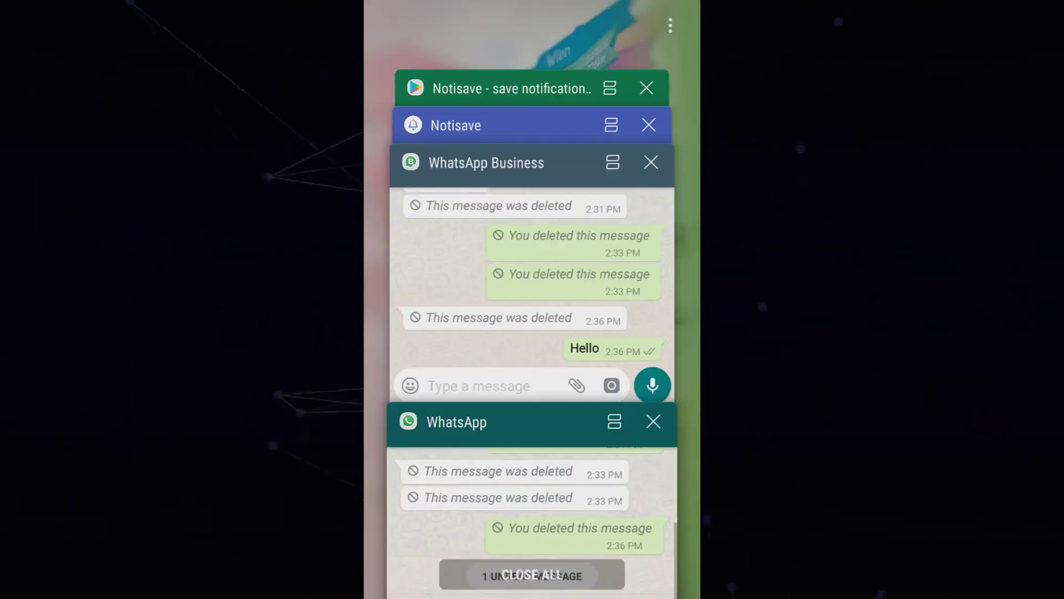
{"action": "key", "text": "Return"}
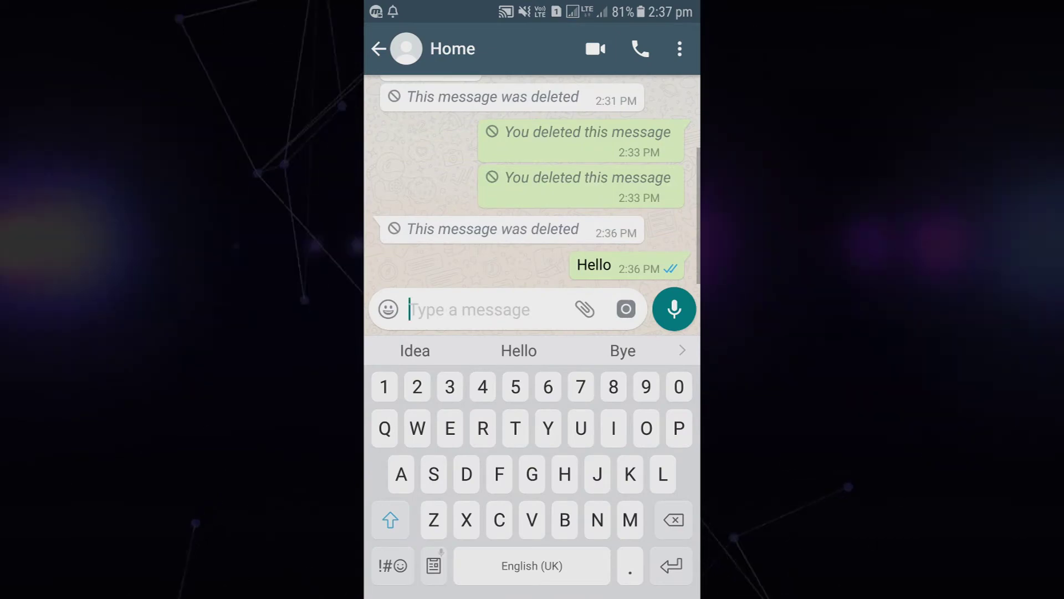
Delete the received 'Hello' for everyone and check the WhatsApp chat shows it as deleted.
{"action": "left_click", "coordinate": [594, 265]}
{"action": "left_click", "coordinate": [596, 49]}
{"action": "left_click", "coordinate": [584, 378]}
{"action": "key", "text": "alt+Tab"}
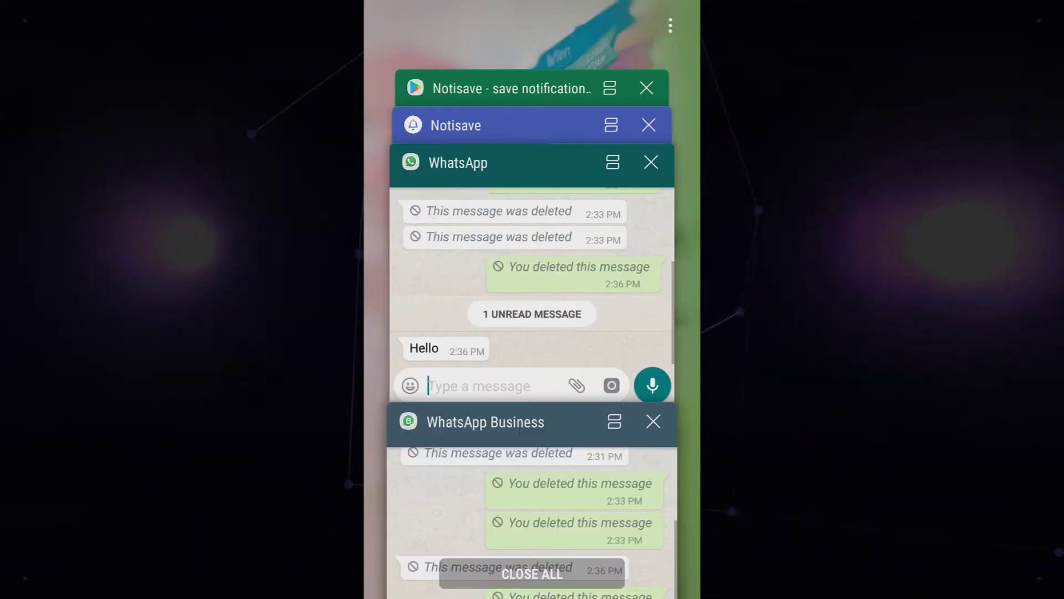
{"action": "left_click", "coordinate": [533, 275]}
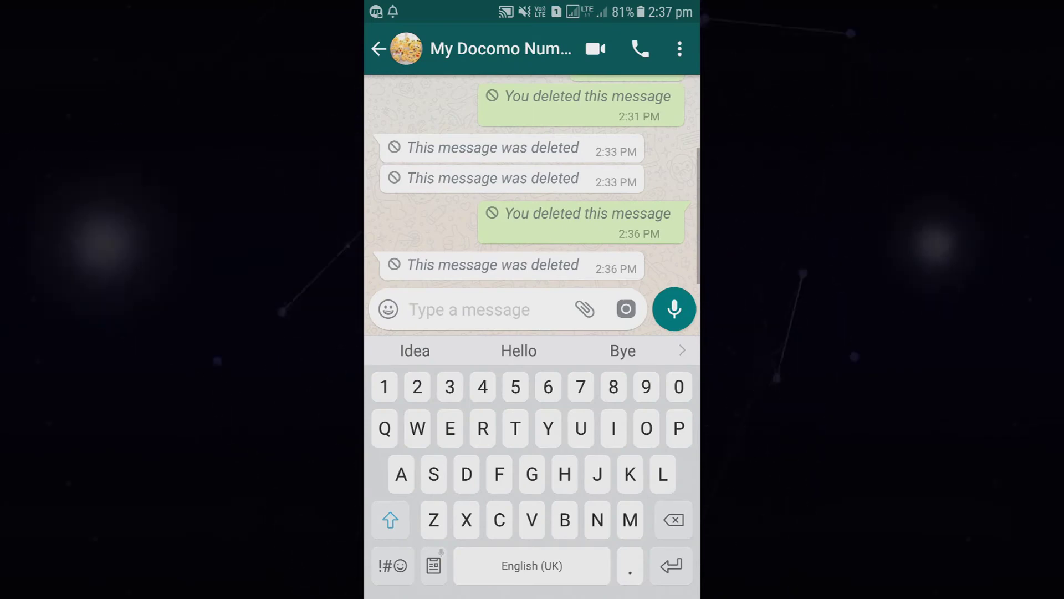
From the home screen, view Notisave's saved WhatsApp 'My Docomo Number' conversation still showing the deleted 'Hello' messages.
{"action": "key", "text": "Home"}
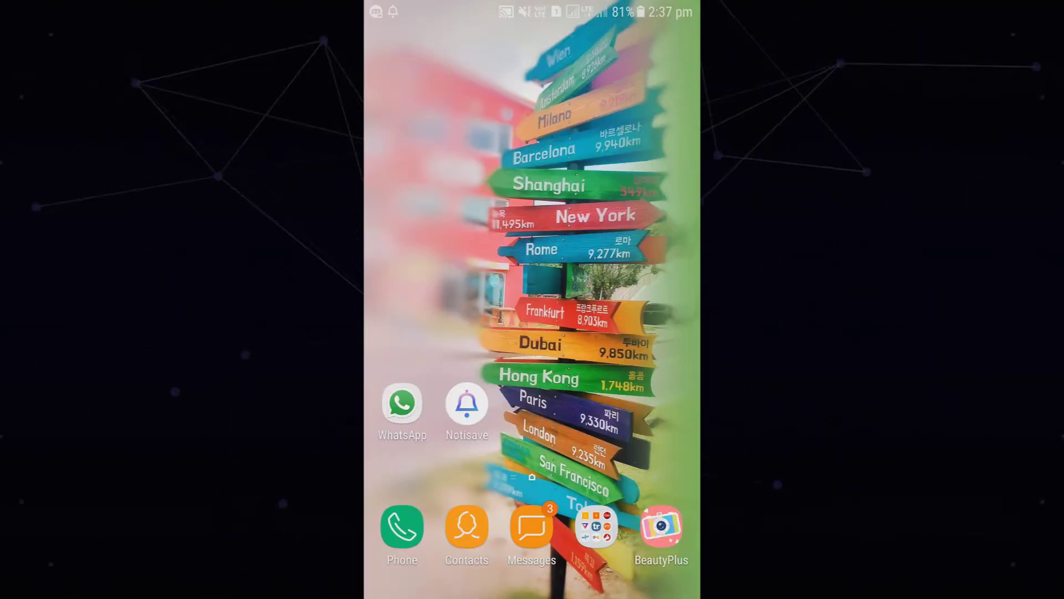
{"action": "left_click", "coordinate": [467, 403]}
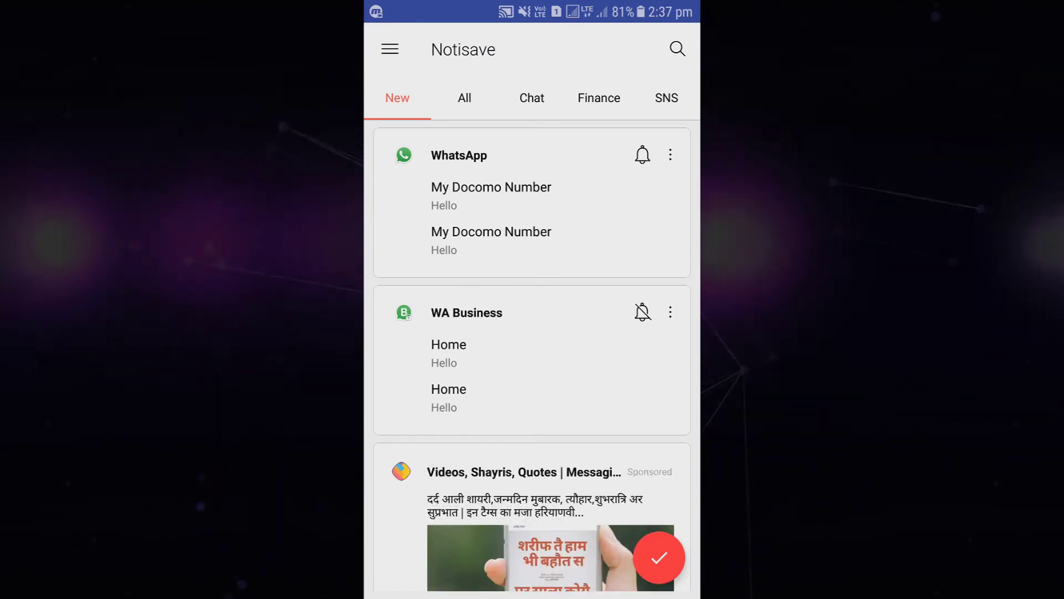
{"action": "left_click", "coordinate": [459, 155]}
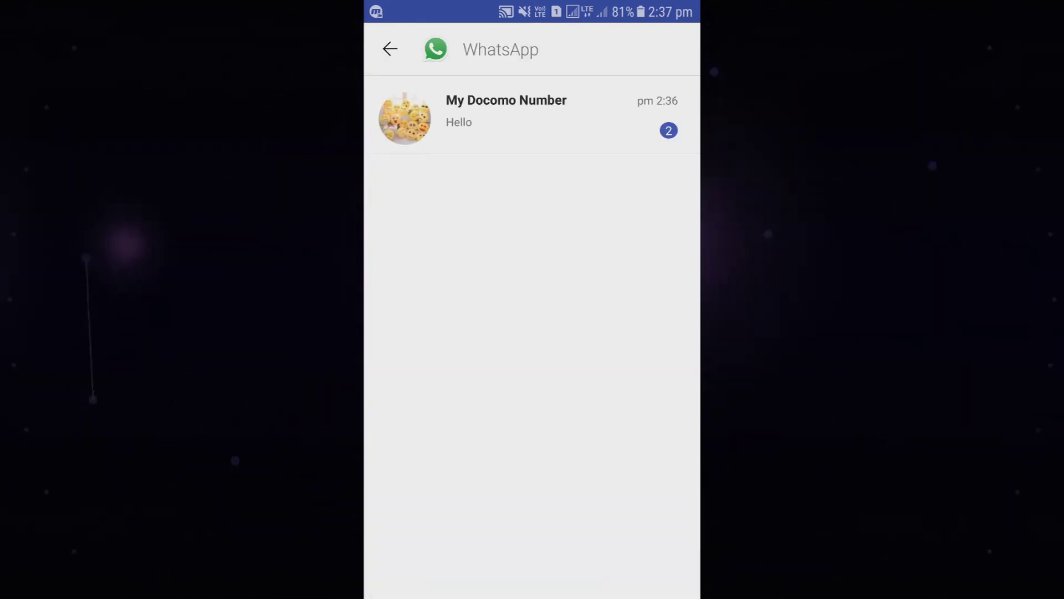
{"action": "left_click", "coordinate": [505, 107]}
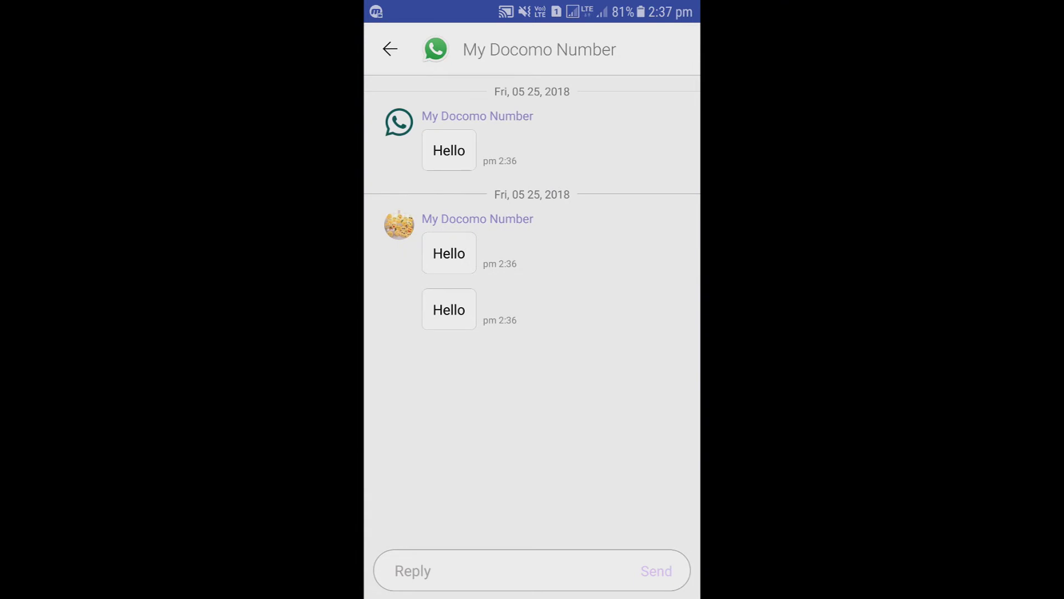